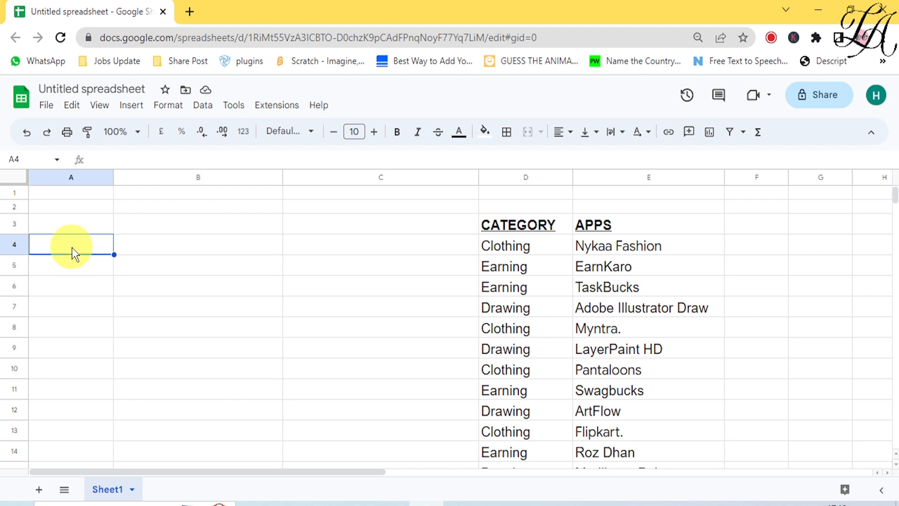
# Step: Add a data validation rule to cell A4 with the criterion Drop-down (from a range)
pyautogui.click(205, 107)
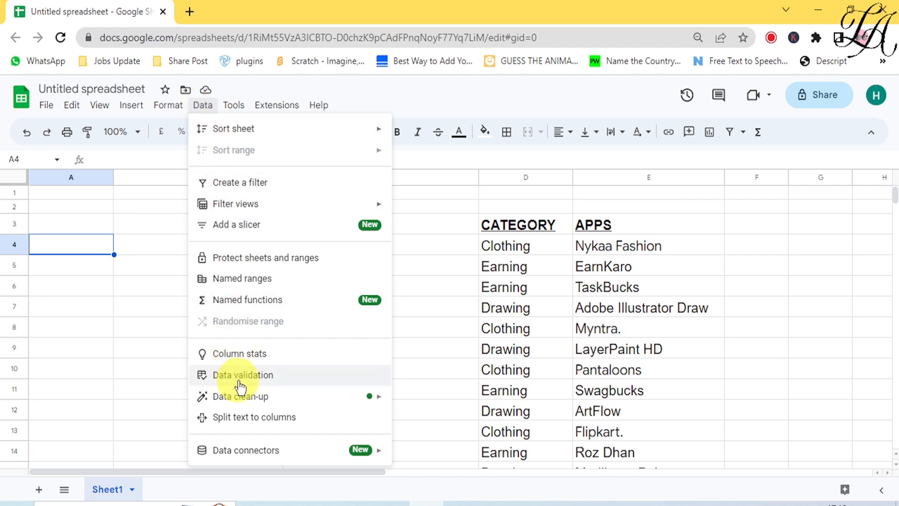
pyautogui.click(134, 106)
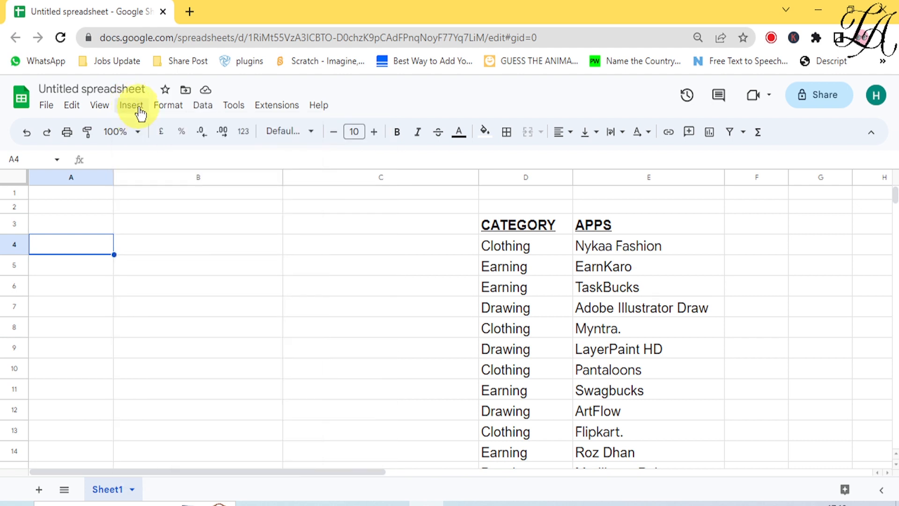
pyautogui.click(136, 109)
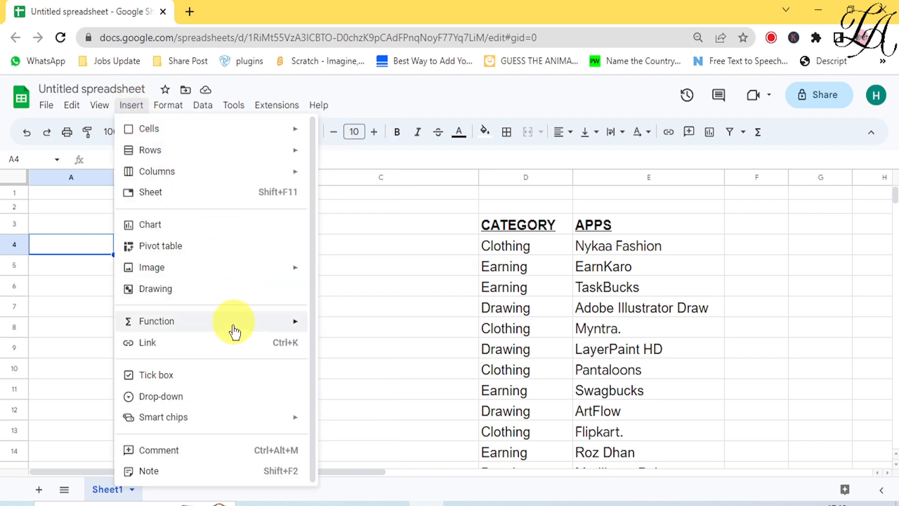
pyautogui.click(209, 106)
pyautogui.click(203, 106)
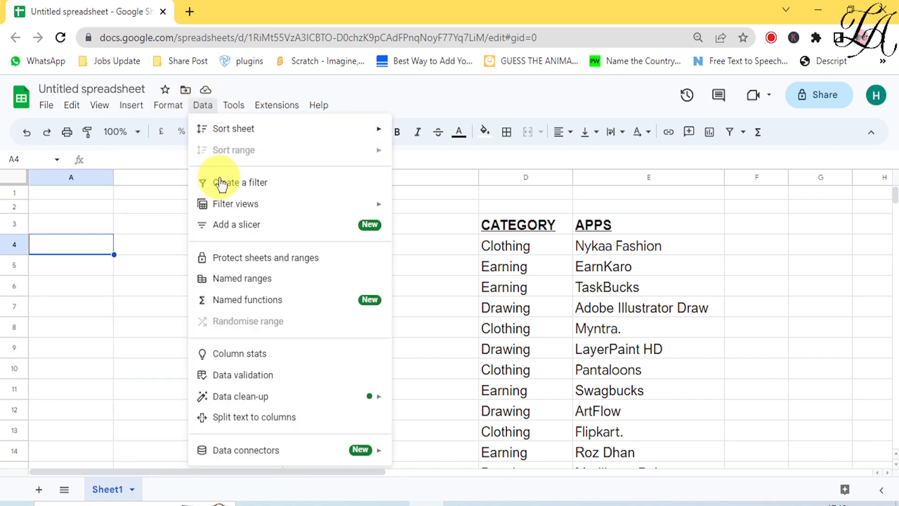
pyautogui.click(237, 380)
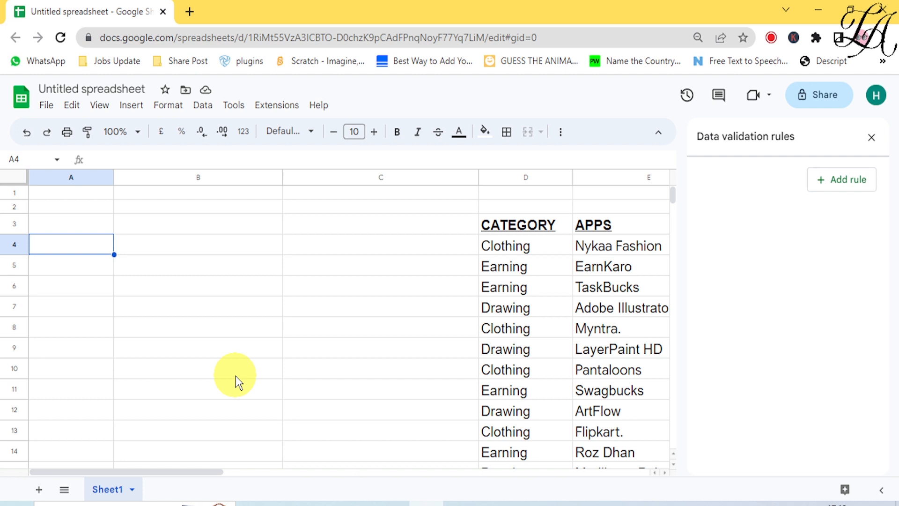
pyautogui.click(853, 187)
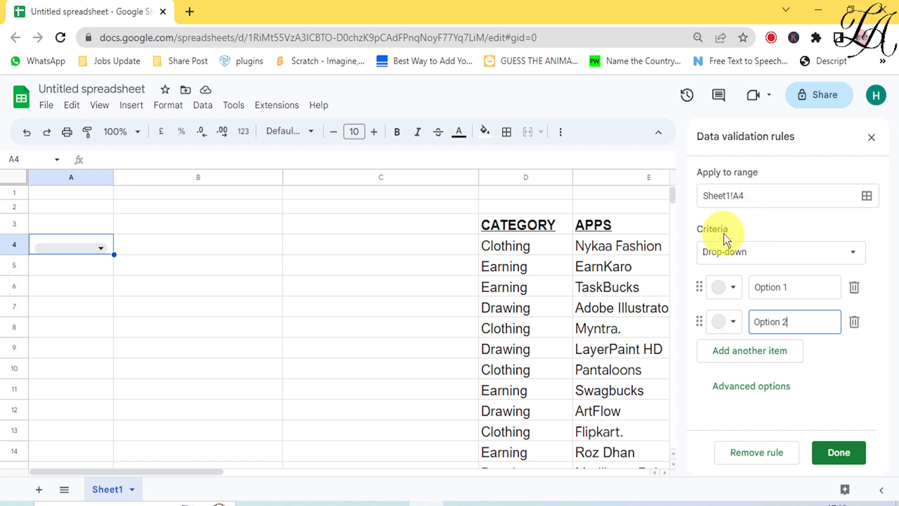
pyautogui.click(744, 259)
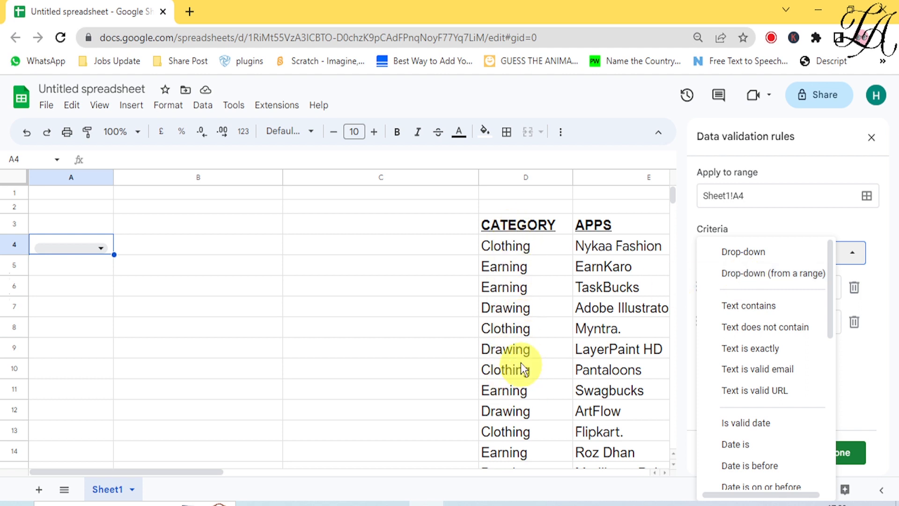
pyautogui.click(752, 277)
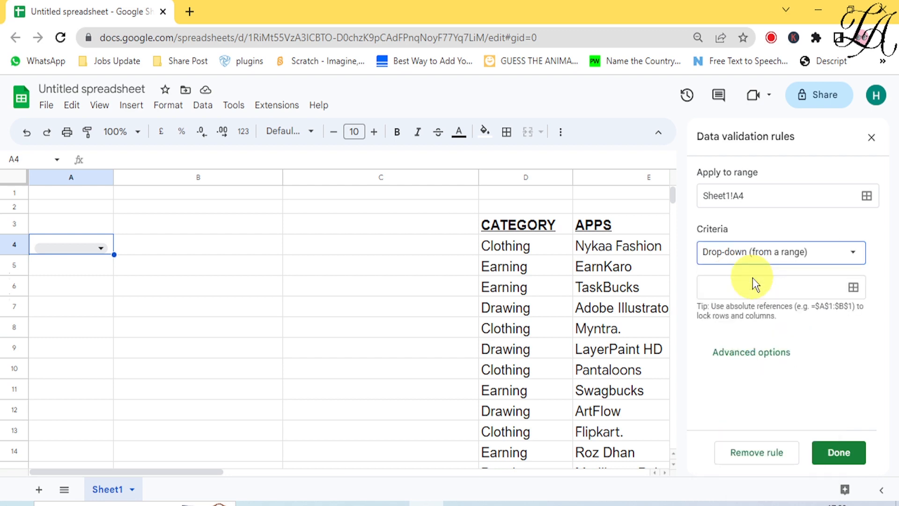
# Step: Set the drop-down rule's source range to Sheet1!D4:D, covering the whole CATEGORY column from row 4 down
pyautogui.click(856, 293)
pyautogui.moveTo(463, 238); pyautogui.dragTo(319, 234)
pyautogui.moveTo(505, 290); pyautogui.dragTo(521, 352)
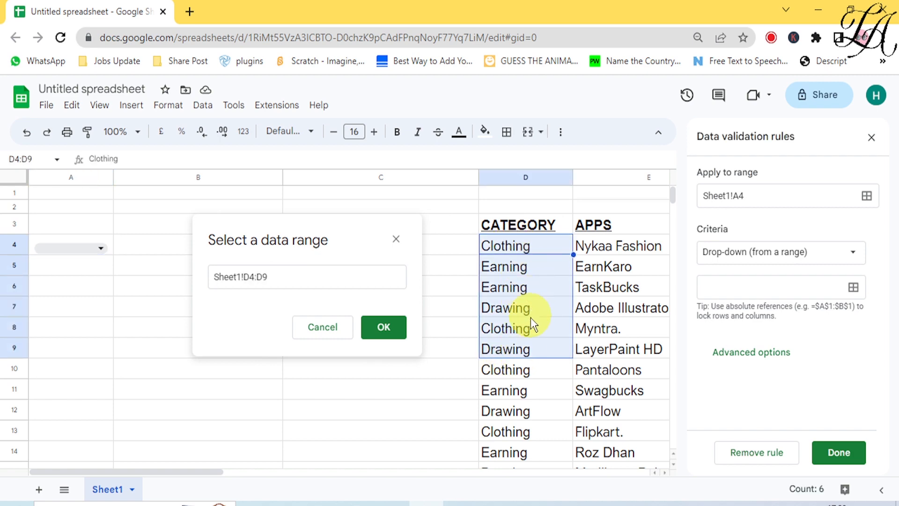
pyautogui.click(281, 274)
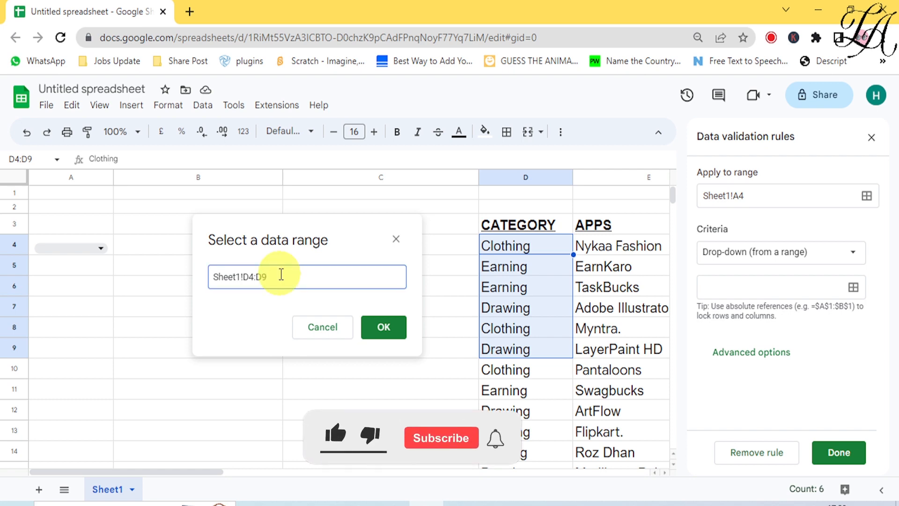
pyautogui.press('BackSpace')
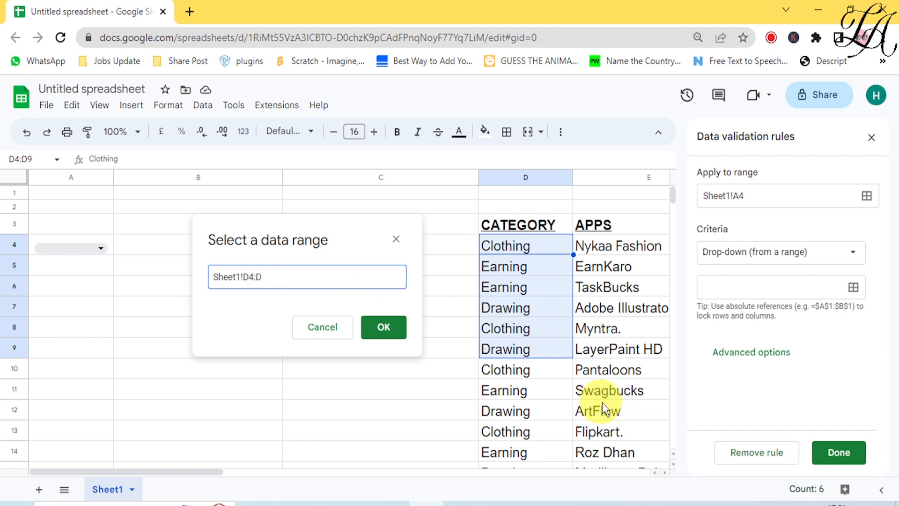
pyautogui.scroll(-3, 504, 407)
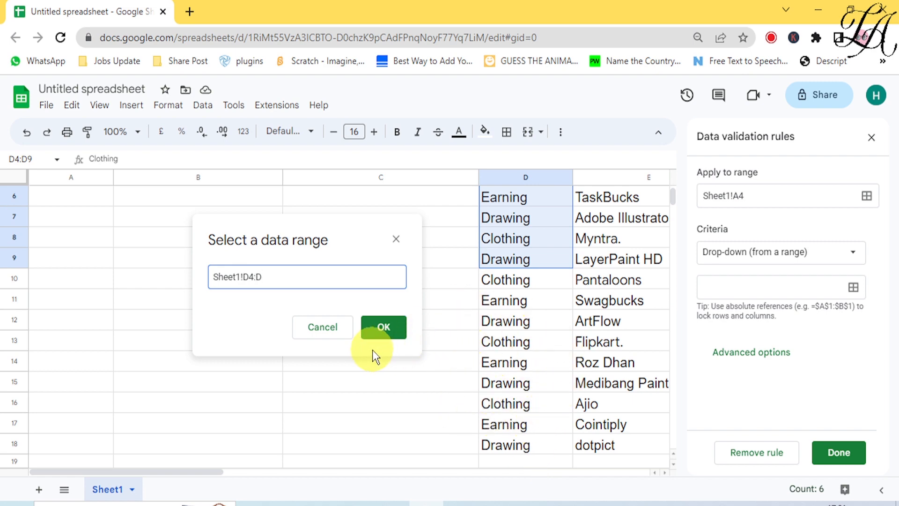
pyautogui.click(385, 329)
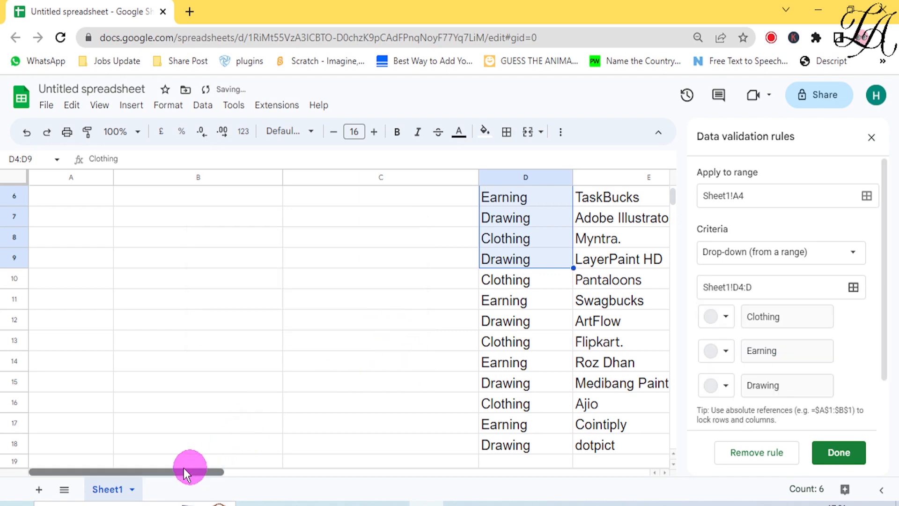
# Step: Preview the category list in A4, and save the validation rule with its display style set to Arrow
pyautogui.scroll(3, 207, 313)
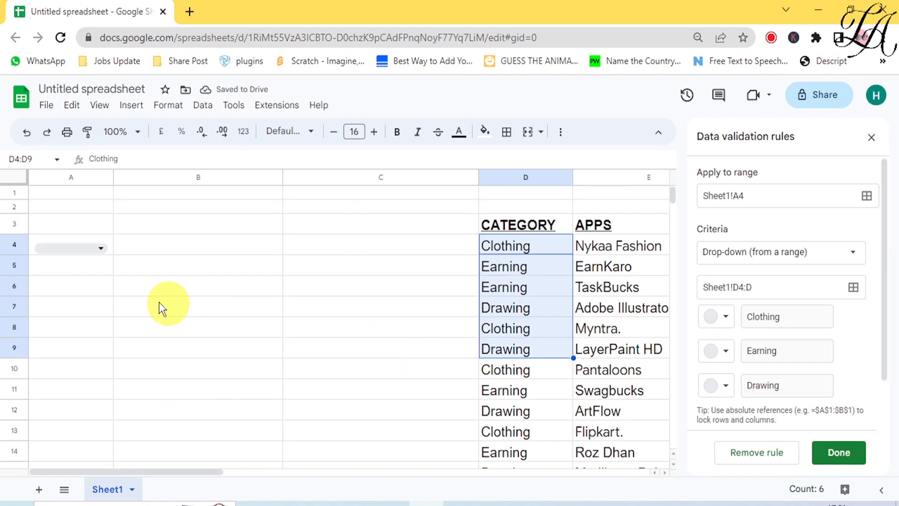
pyautogui.click(100, 248)
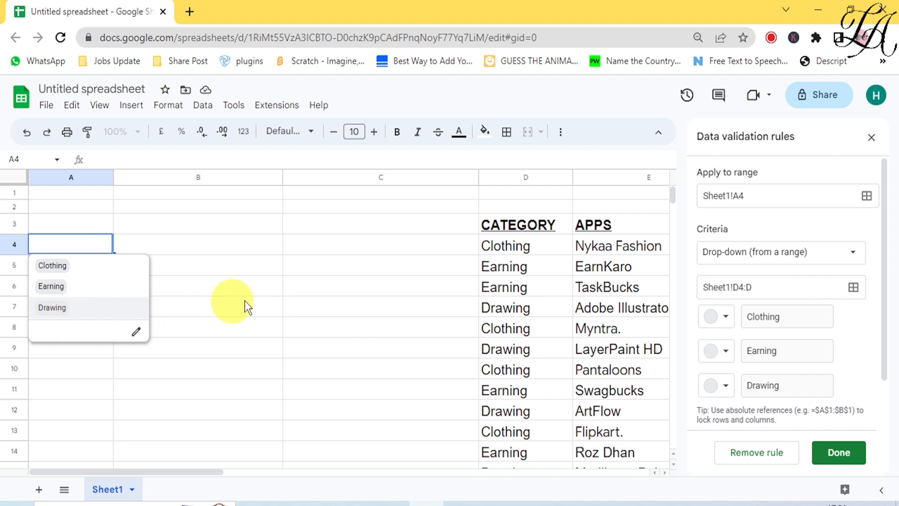
pyautogui.click(314, 307)
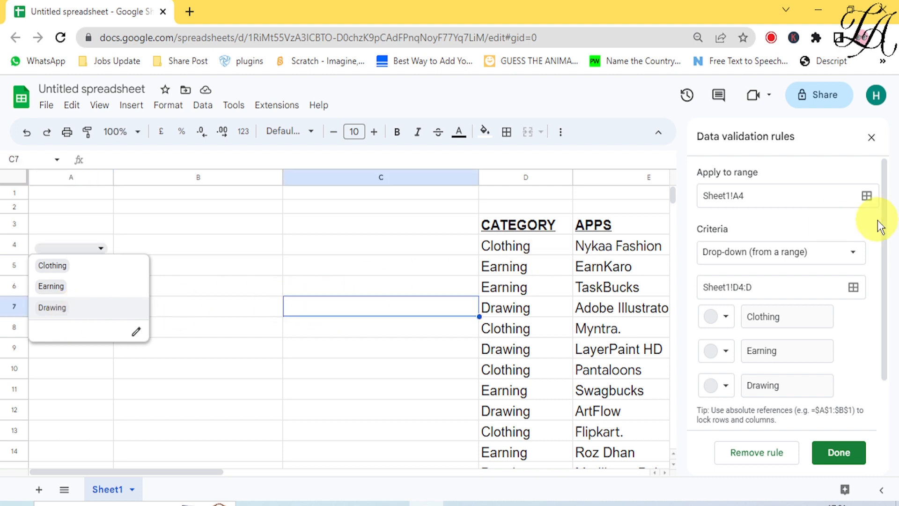
pyautogui.click(60, 238)
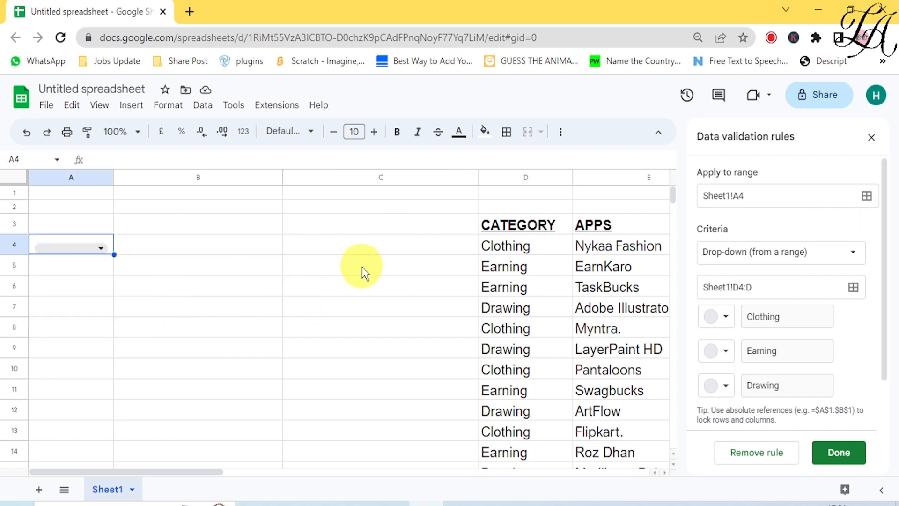
pyautogui.scroll(-1, 791, 339)
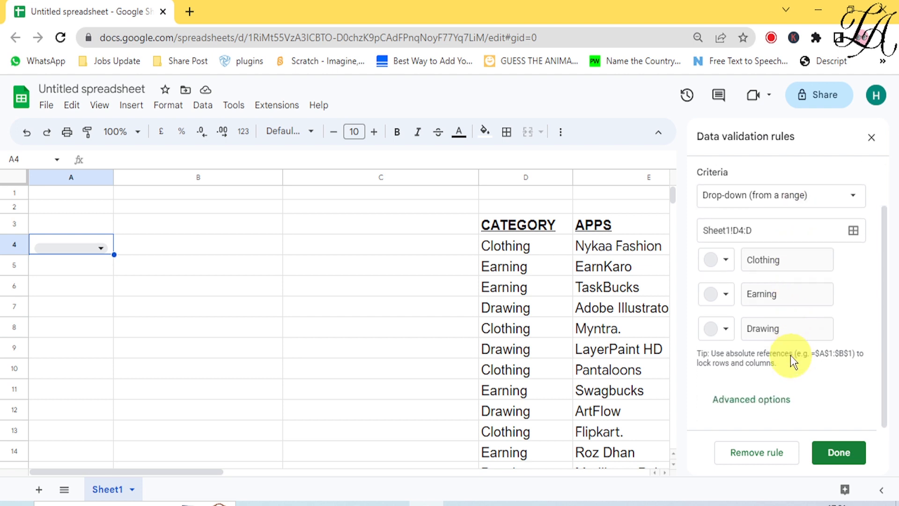
pyautogui.click(740, 398)
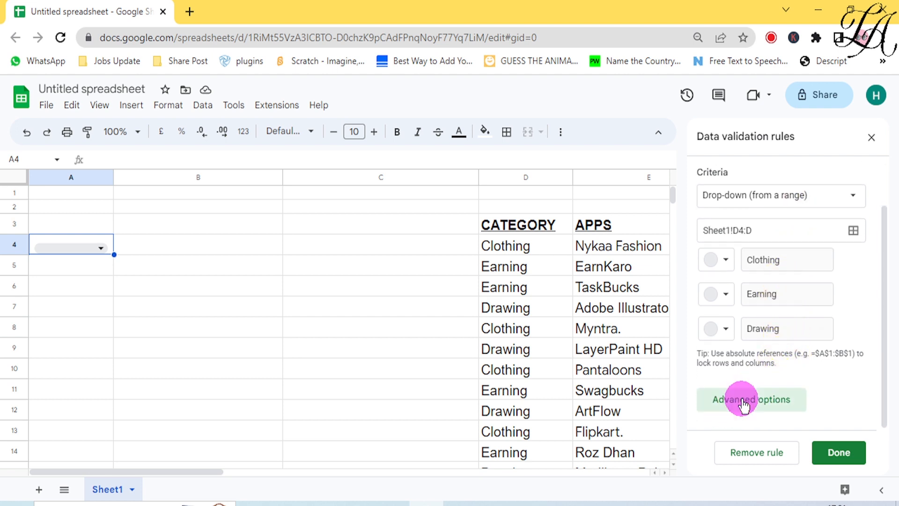
pyautogui.scroll(-4, 759, 385)
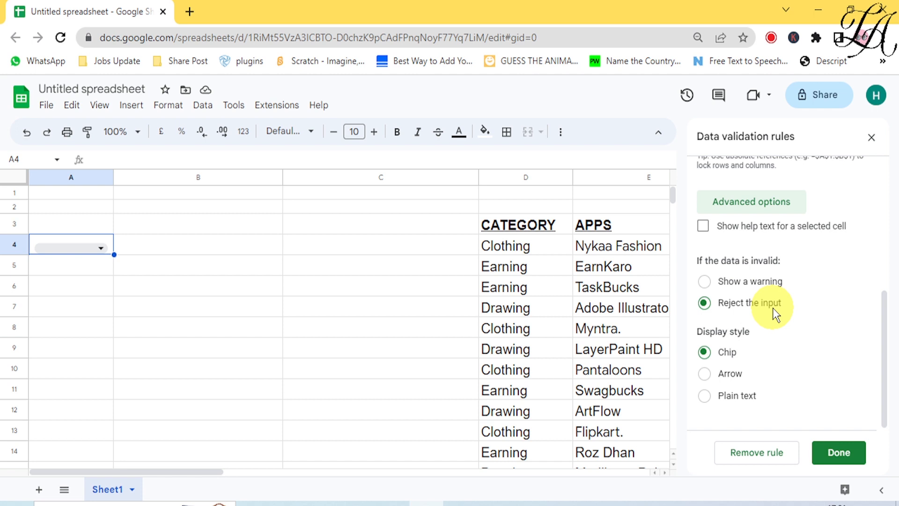
pyautogui.click(702, 374)
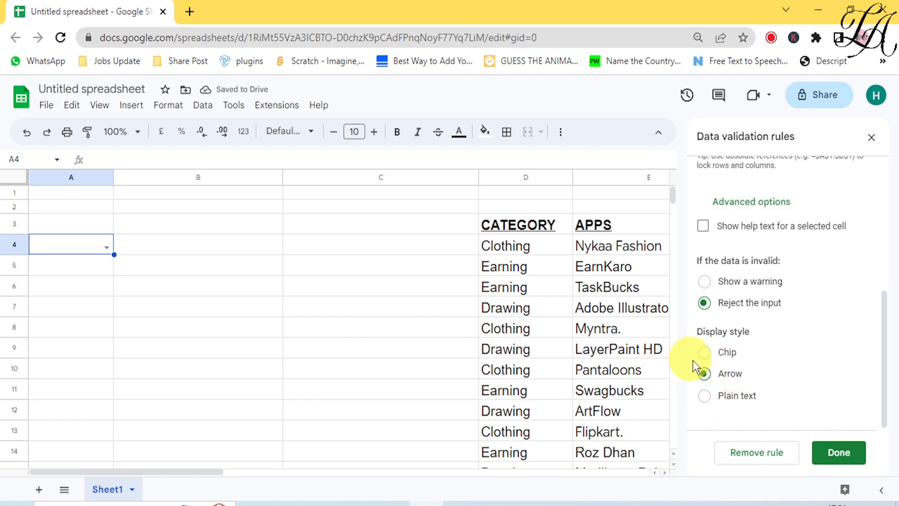
pyautogui.click(849, 458)
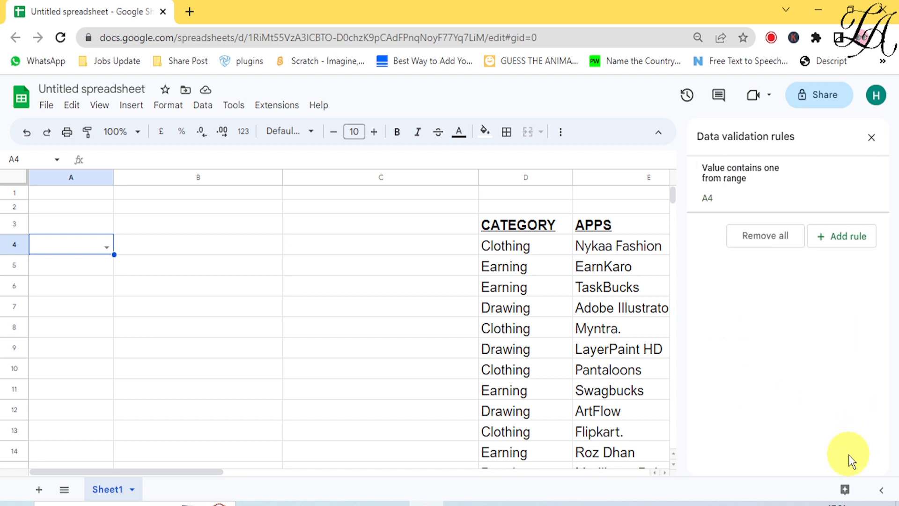
# Step: Choose Clothing from the drop-down list in cell A4
pyautogui.click(107, 249)
pyautogui.click(82, 266)
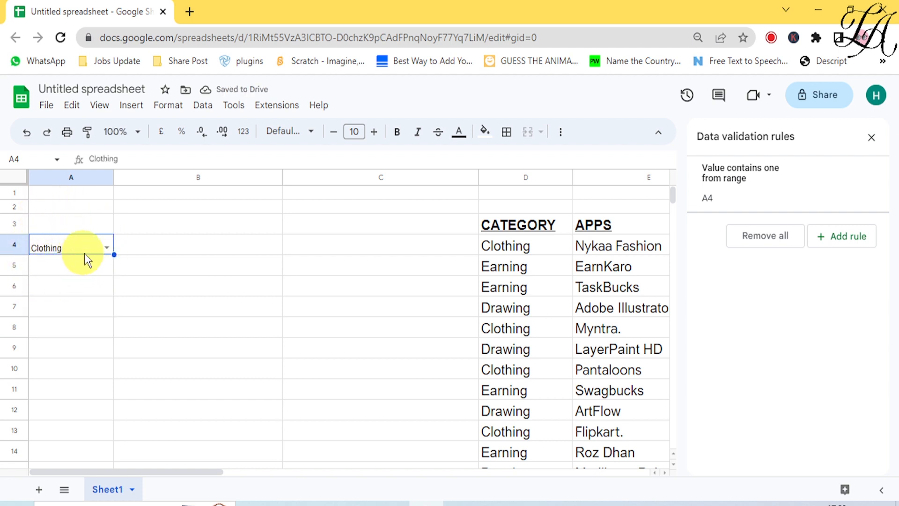
pyautogui.click(106, 246)
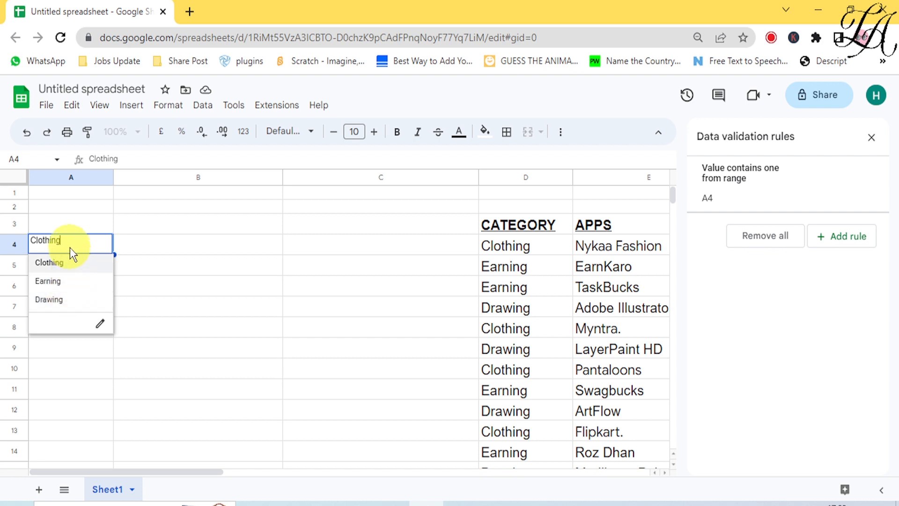
pyautogui.click(74, 272)
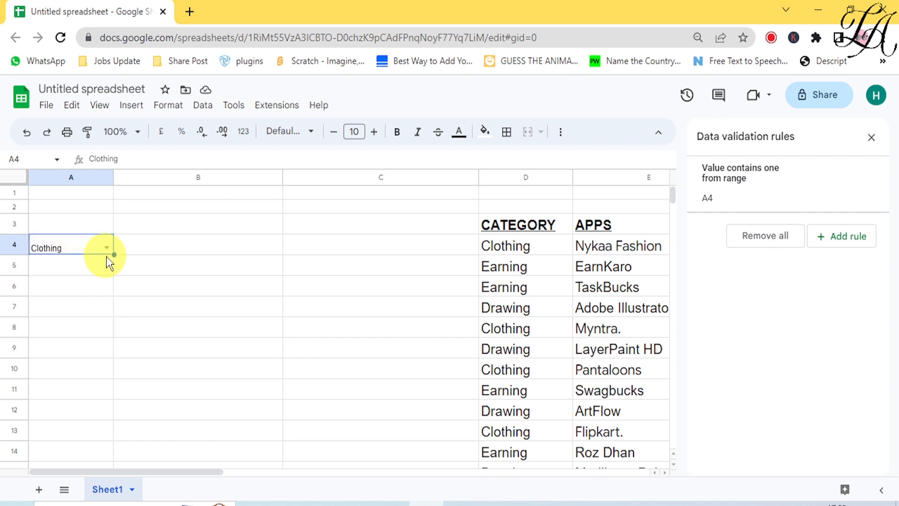
# Step: Start a FILTER formula in cell C4 with the open-ended APPS range E4:E as the range to filter
pyautogui.click(155, 245)
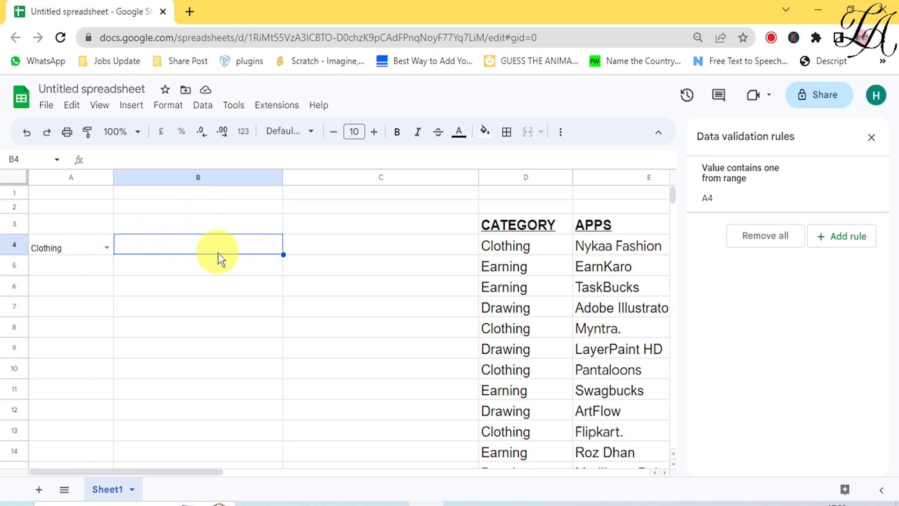
pyautogui.click(336, 248)
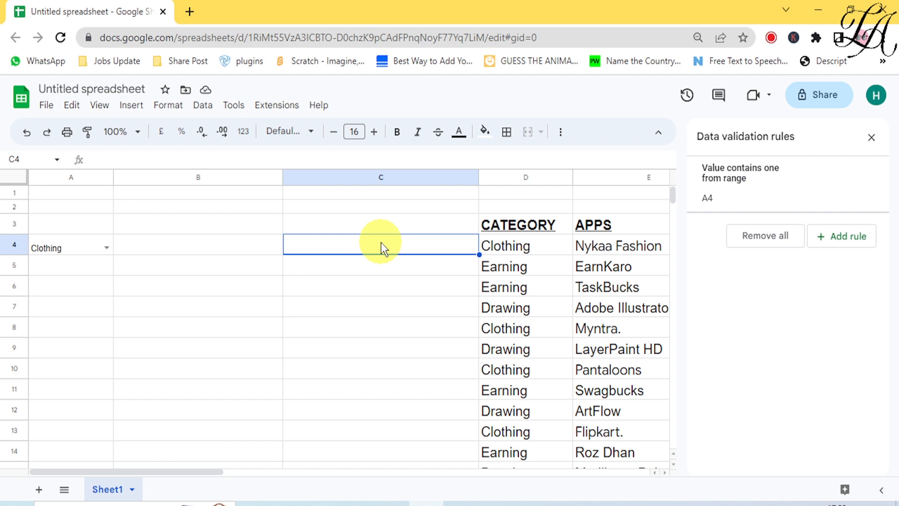
pyautogui.write('=')
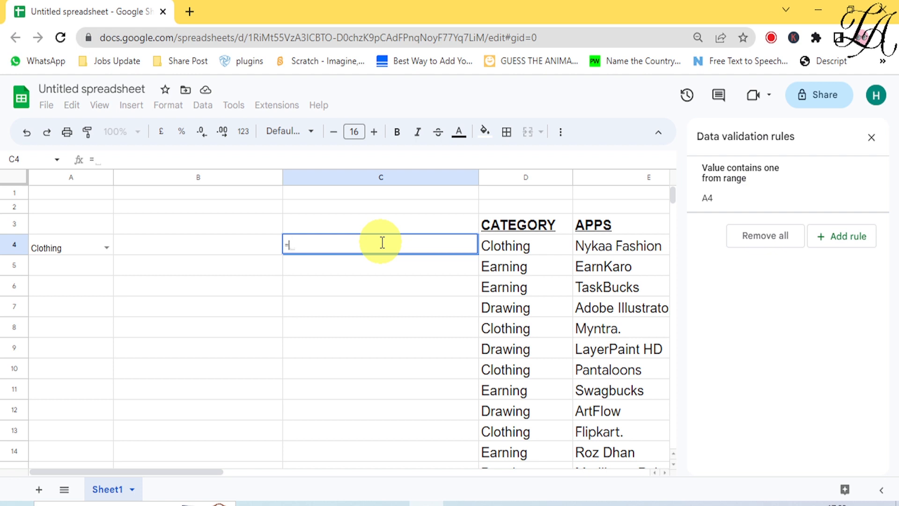
pyautogui.write('filt')
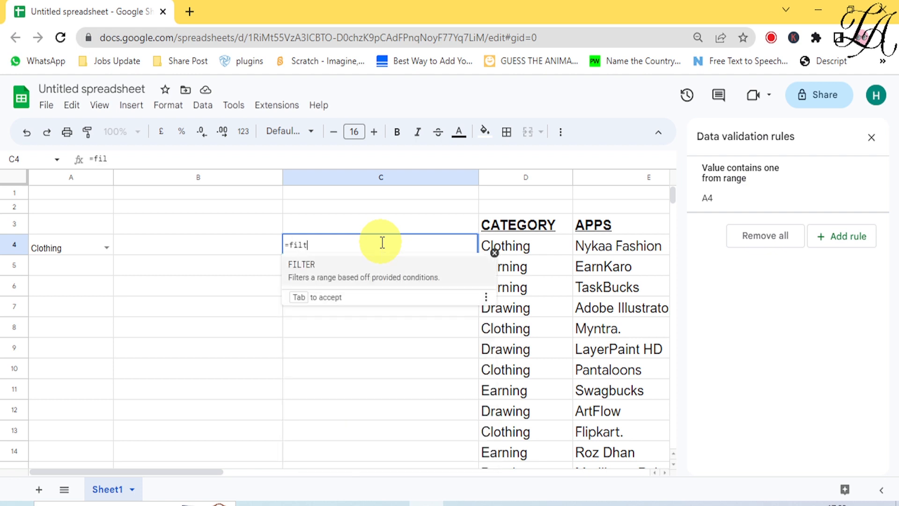
pyautogui.write('er(')
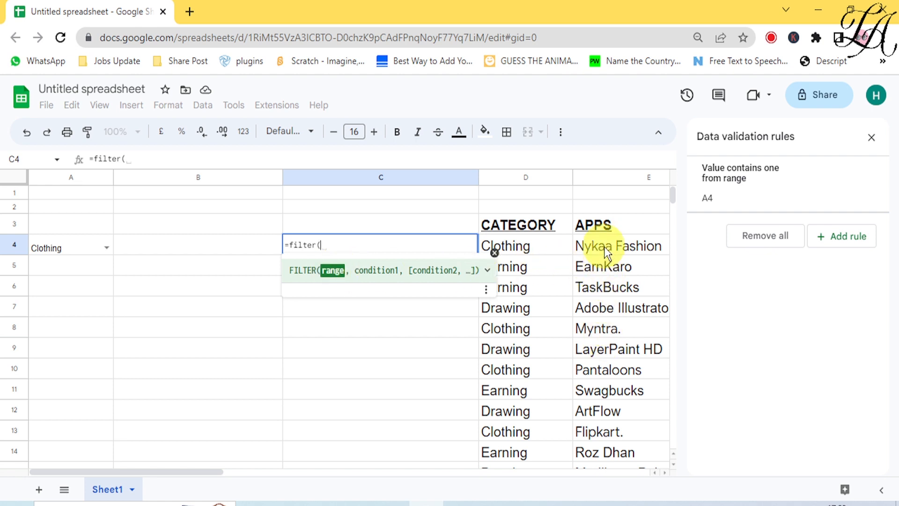
pyautogui.moveTo(604, 246); pyautogui.dragTo(603, 268)
pyautogui.moveTo(605, 349); pyautogui.dragTo(605, 349)
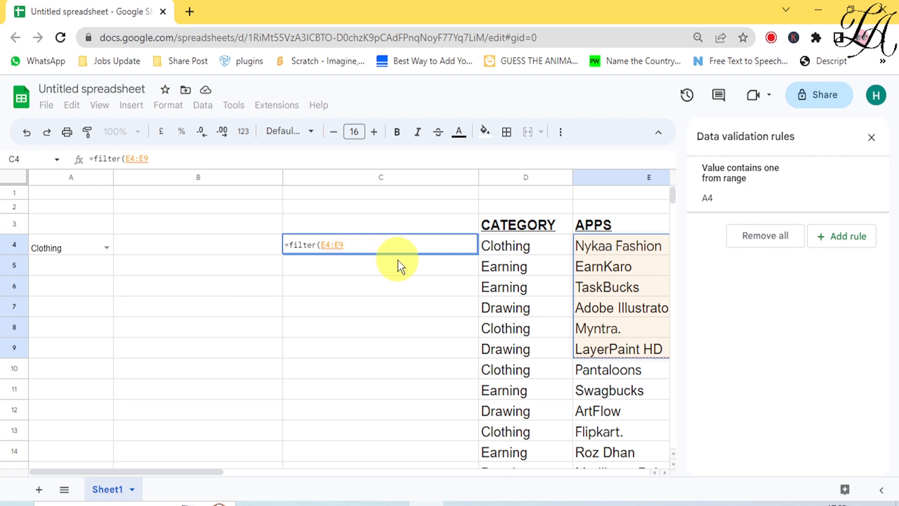
pyautogui.press('BackSpace')
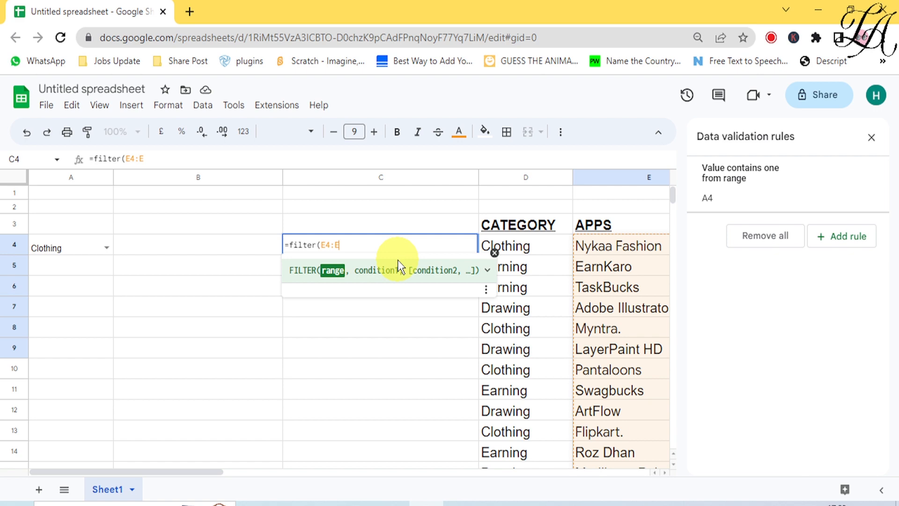
# Step: Complete the FILTER formula in C4 with the condition D4:D=A4 so it returns the apps matching the chosen category
pyautogui.write(',')
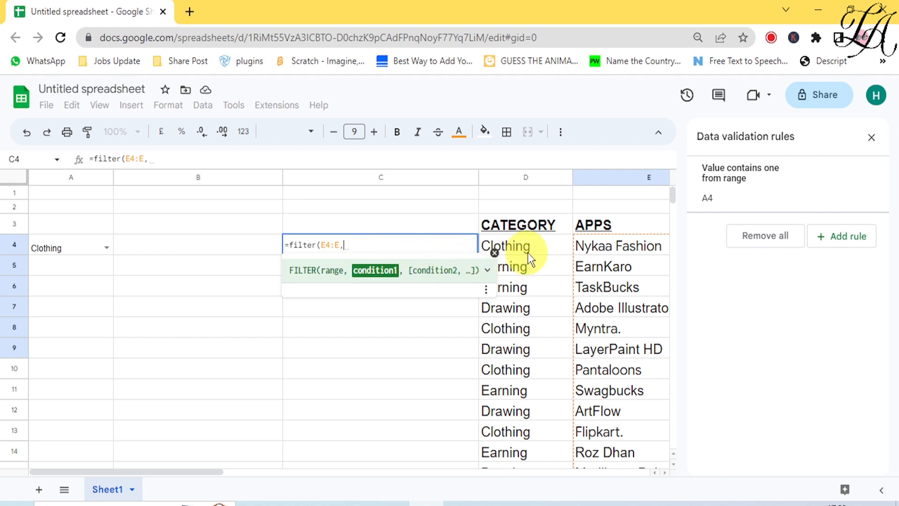
pyautogui.moveTo(530, 248); pyautogui.dragTo(538, 315)
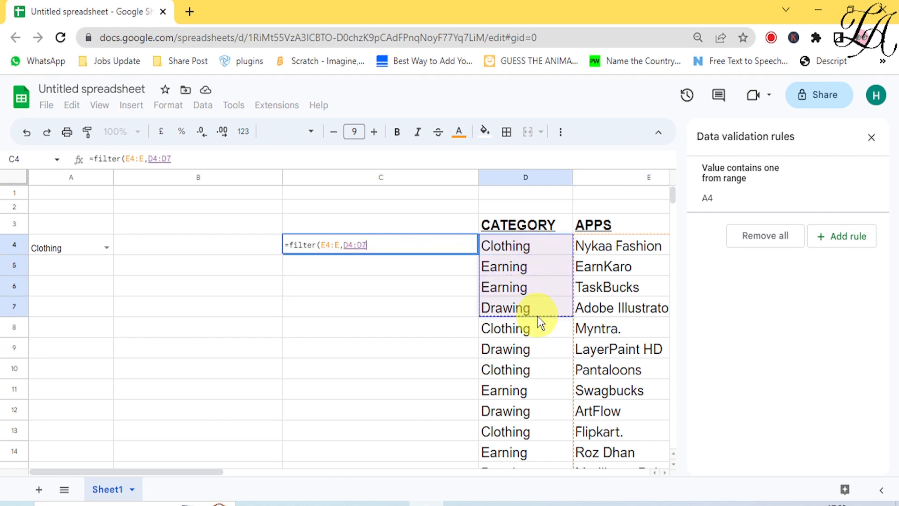
pyautogui.press('BackSpace')
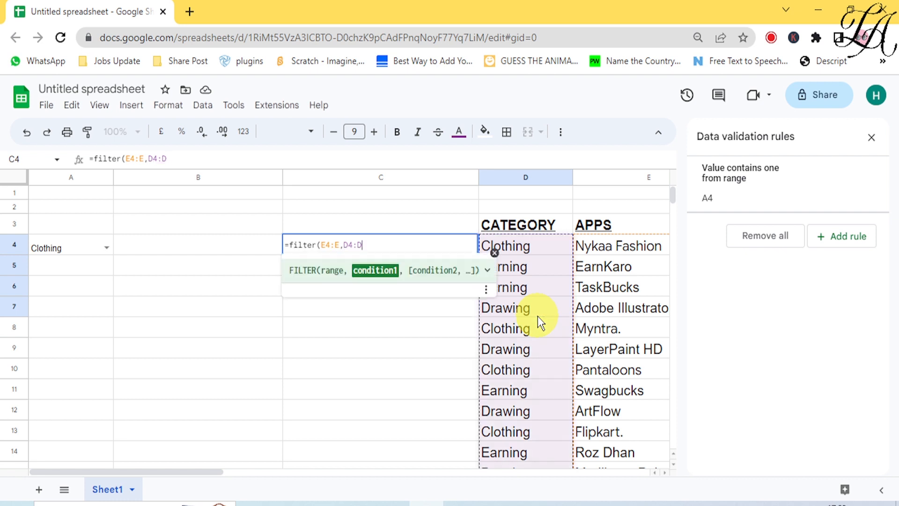
pyautogui.write('=')
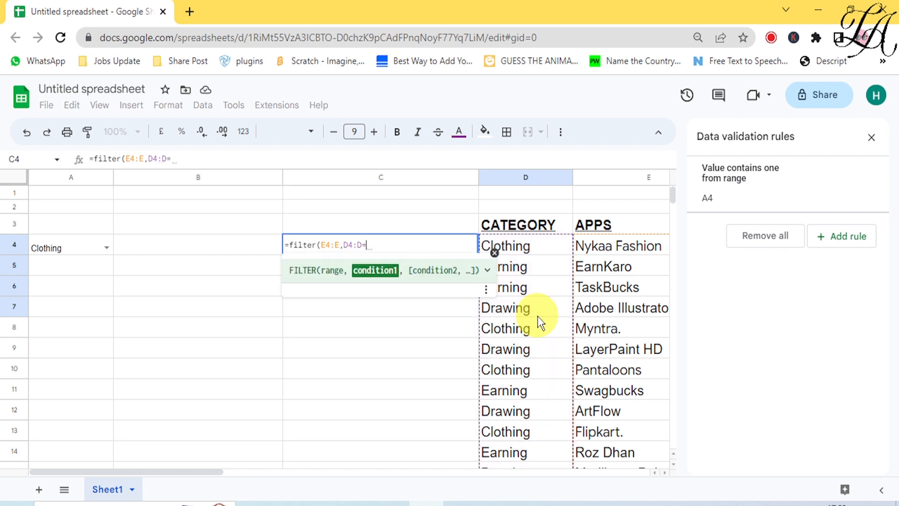
pyautogui.click(78, 243)
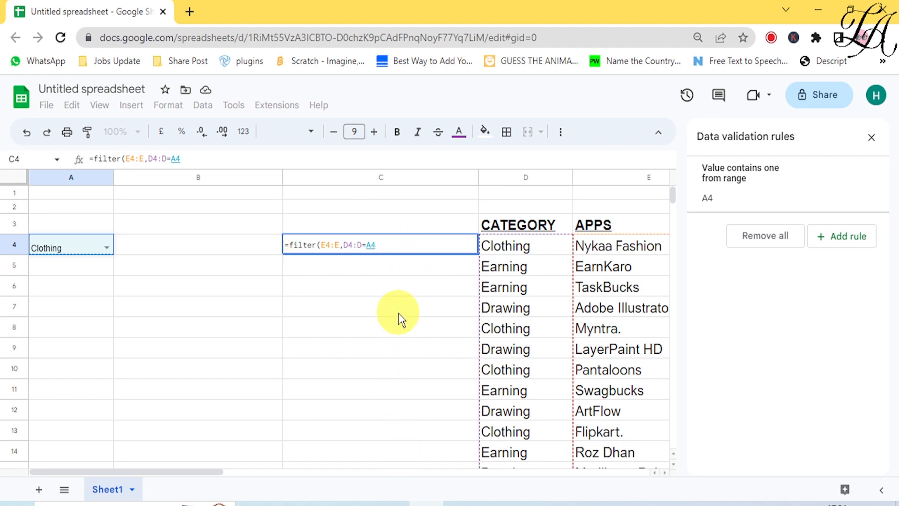
pyautogui.write(')')
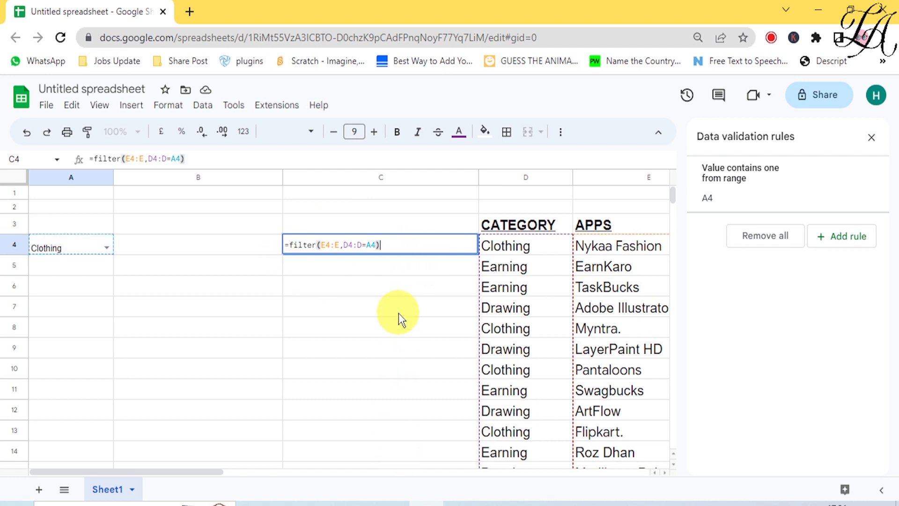
pyautogui.press('Return')
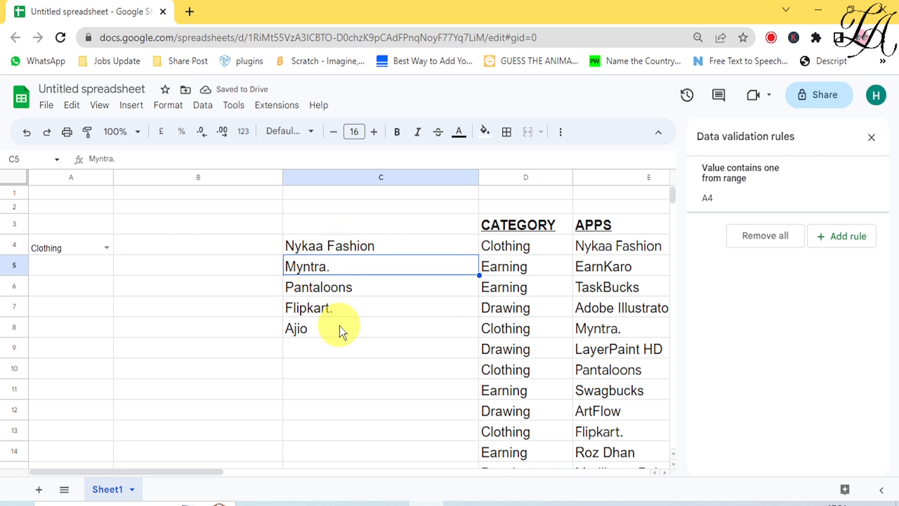
# Step: Test the FILTER formula by choosing Earning from the drop-down list in cell A4
pyautogui.click(109, 248)
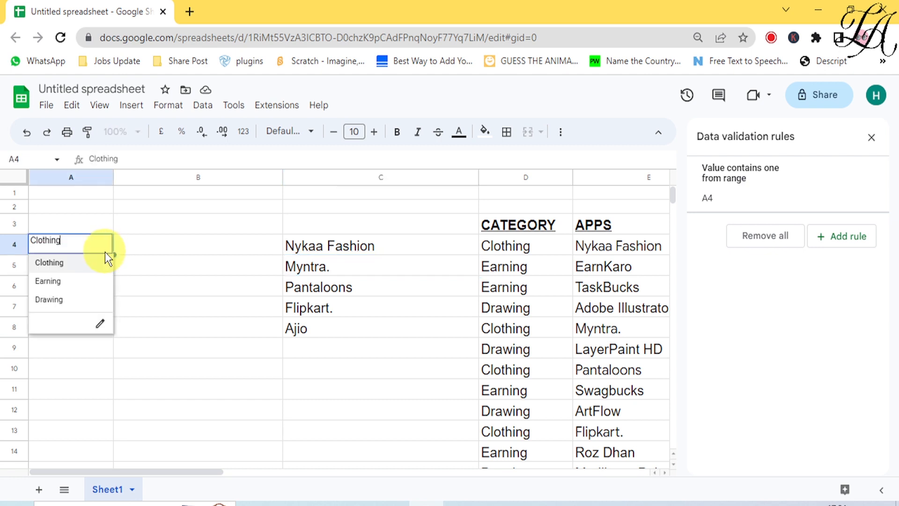
pyautogui.click(67, 280)
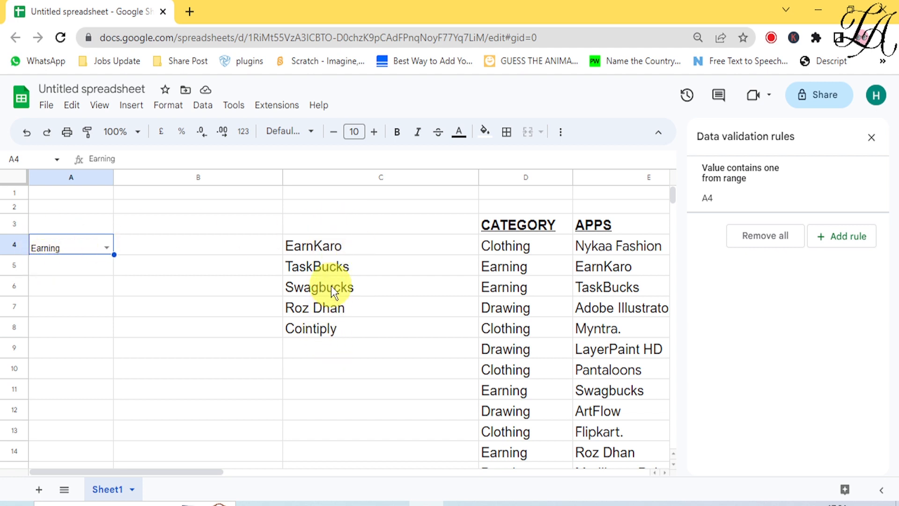
# Step: Add a data validation rule for cell B4 with the criteria Drop-down (from a range)
pyautogui.click(206, 248)
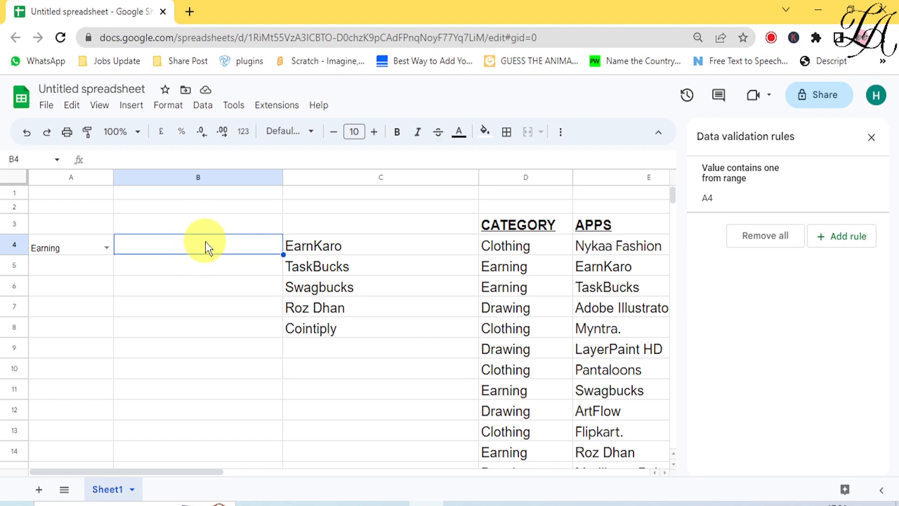
pyautogui.click(204, 107)
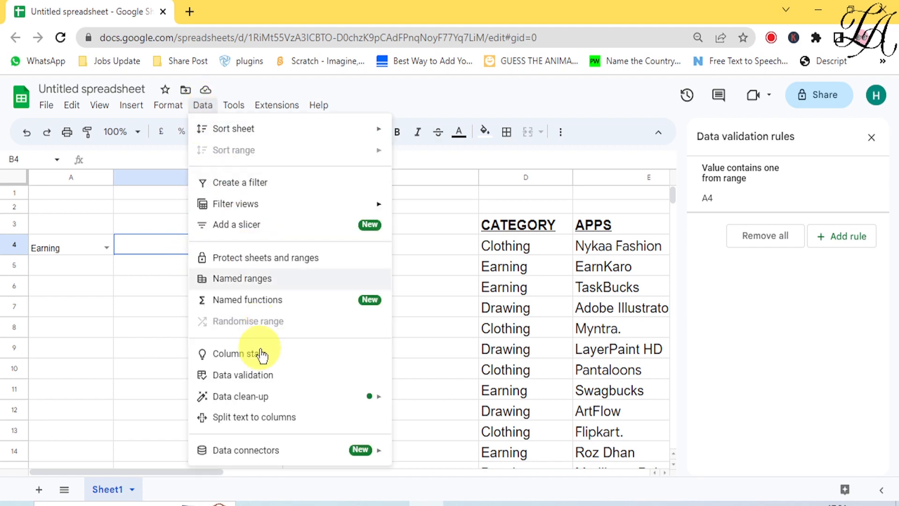
pyautogui.click(266, 374)
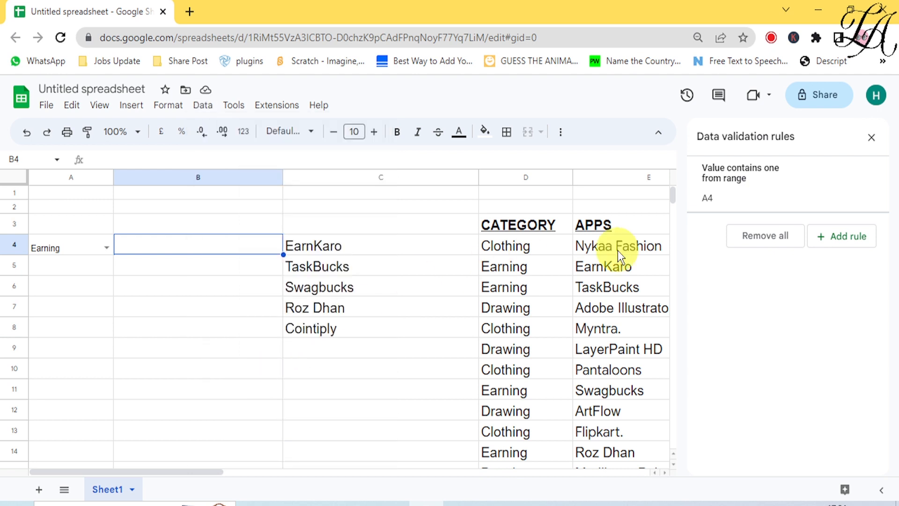
pyautogui.click(837, 239)
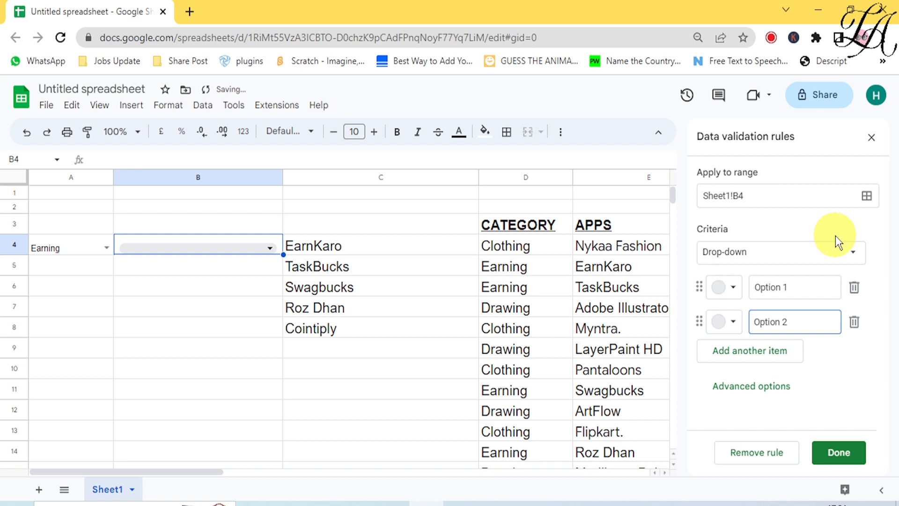
pyautogui.click(817, 255)
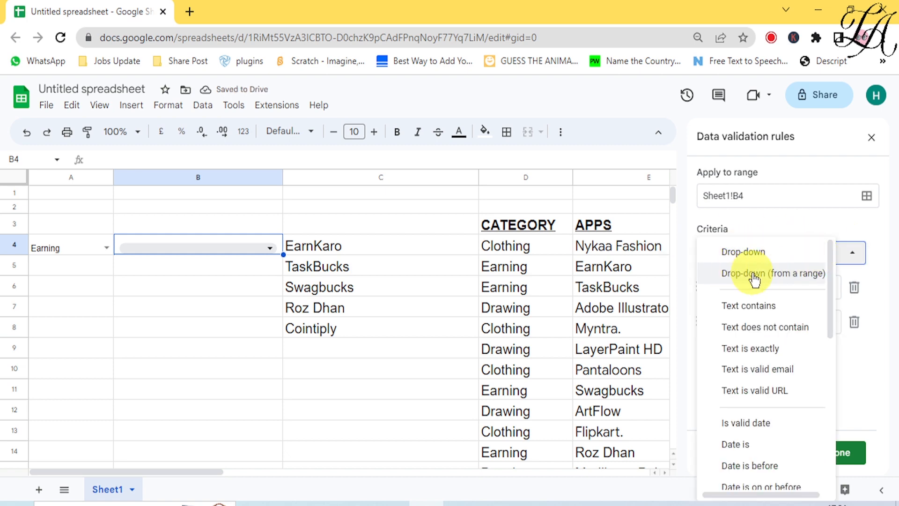
pyautogui.click(753, 275)
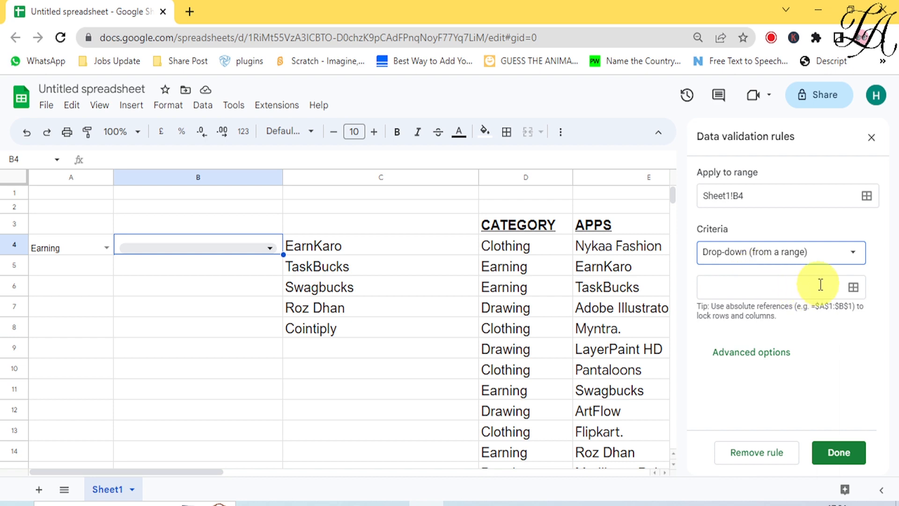
# Step: Set the B4 rule's source range to Sheet1!C4:C, covering the filtered apps from row 4 down
pyautogui.click(849, 287)
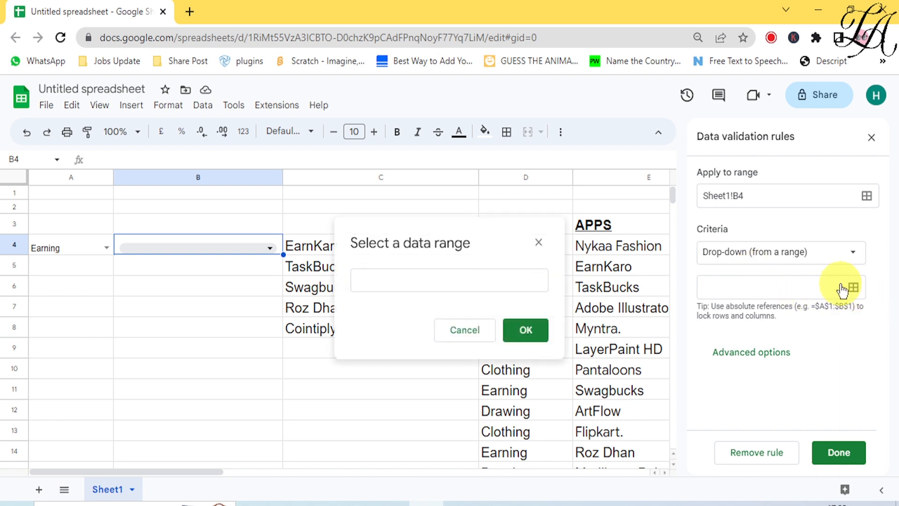
pyautogui.moveTo(502, 232); pyautogui.dragTo(586, 205)
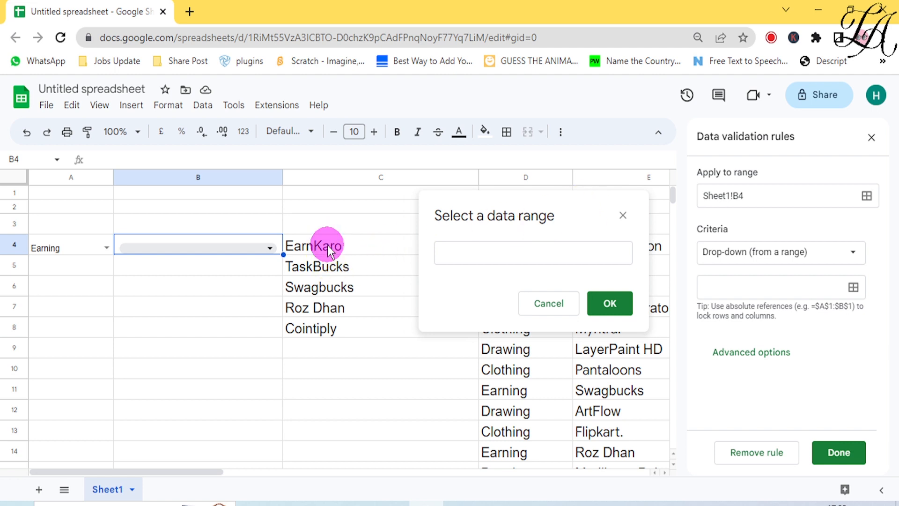
pyautogui.moveTo(322, 243); pyautogui.dragTo(321, 313)
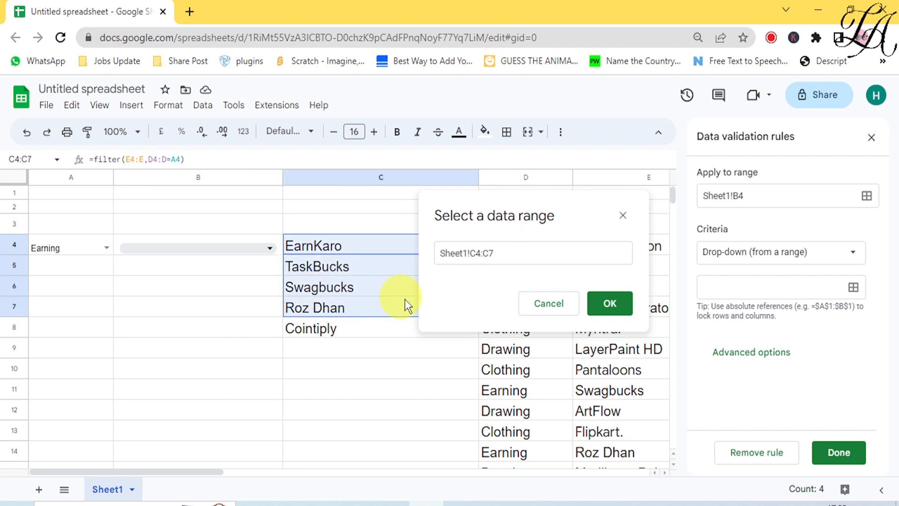
pyautogui.click(508, 253)
pyautogui.press('BackSpace')
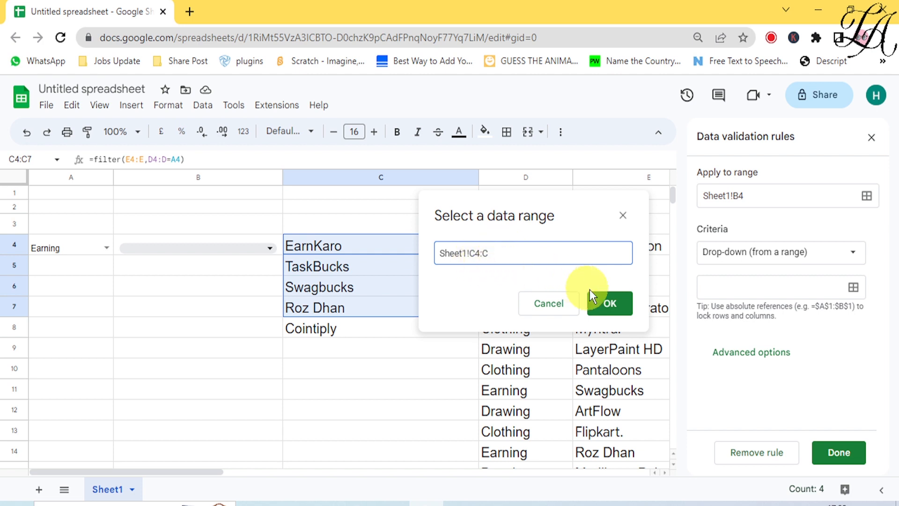
pyautogui.click(610, 306)
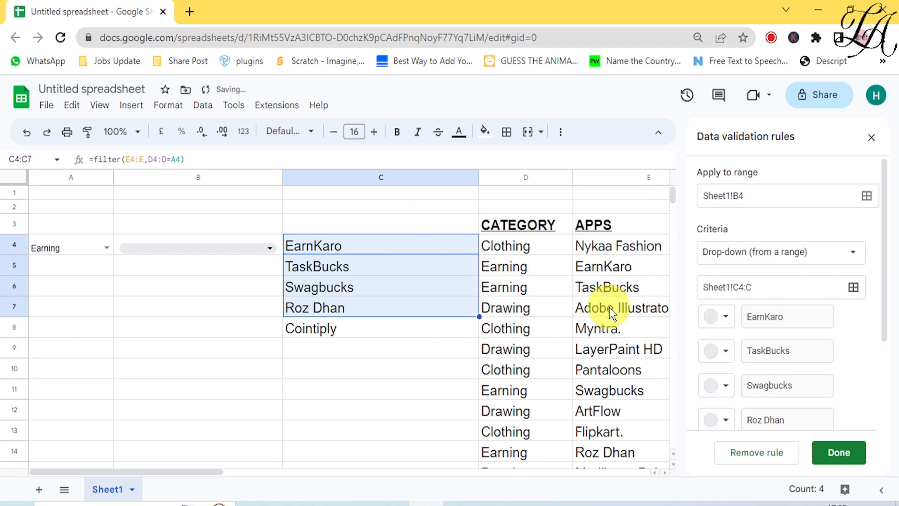
# Step: Preview the app choices in B4's drop-down list without picking one, and look over the source table's remaining rows
pyautogui.click(148, 310)
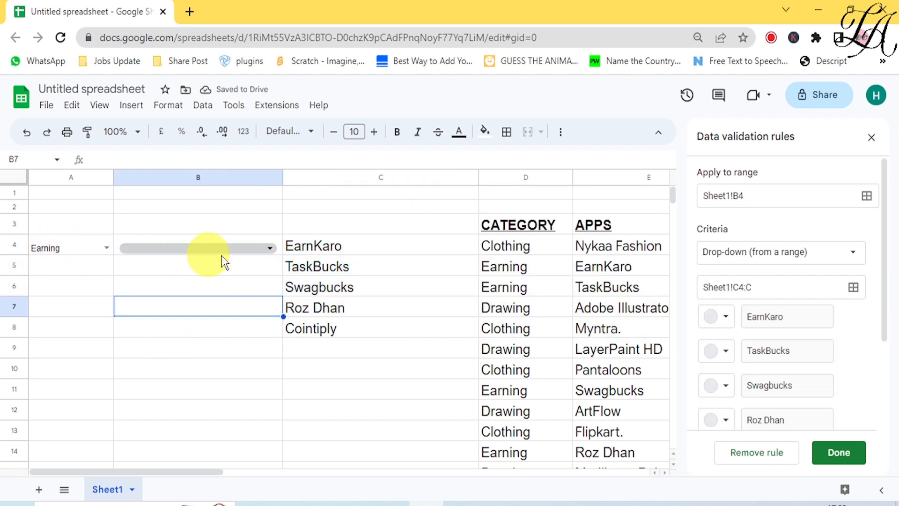
pyautogui.click(269, 250)
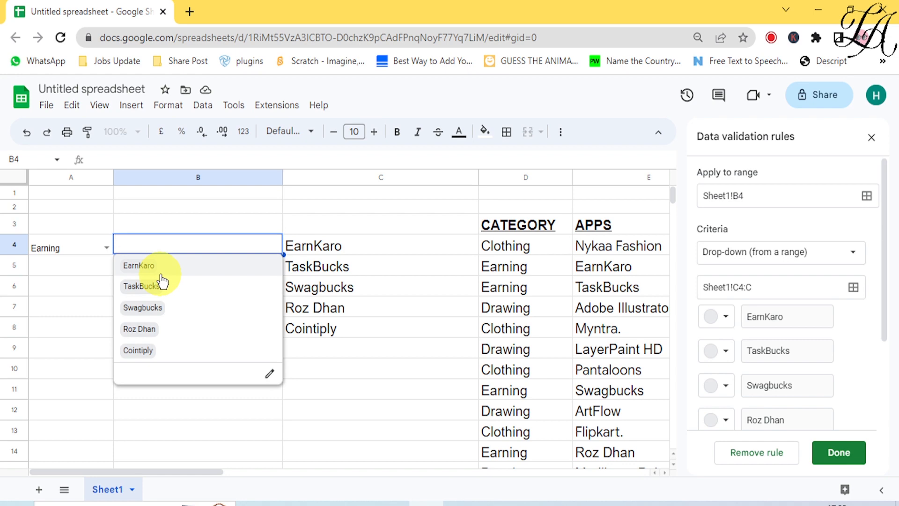
pyautogui.click(74, 286)
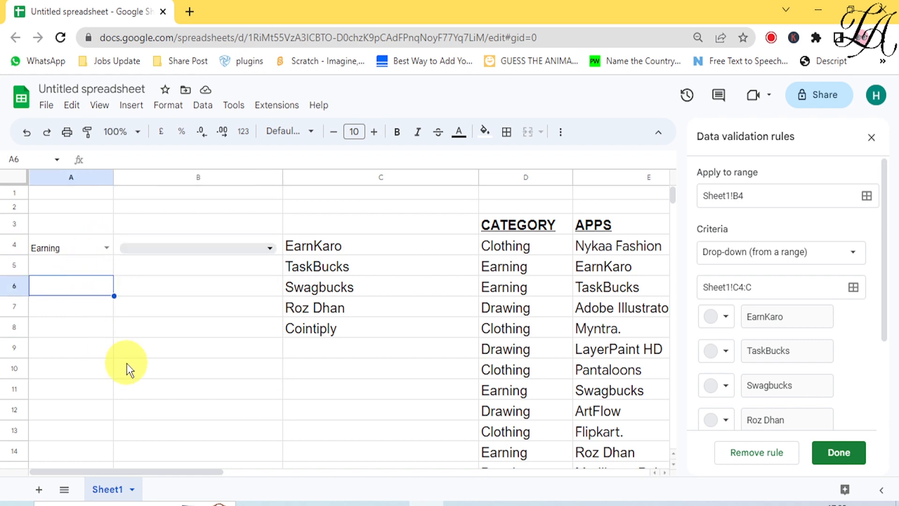
pyautogui.scroll(-3, 127, 363)
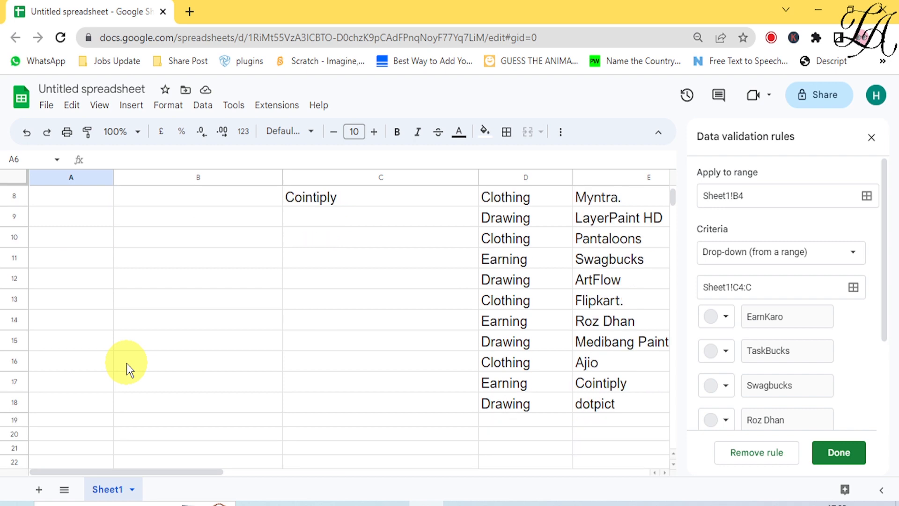
pyautogui.scroll(3, 126, 363)
# Step: Choose Clothing in A4 and check the dependent drop-down list in B4 without picking an app
pyautogui.click(104, 256)
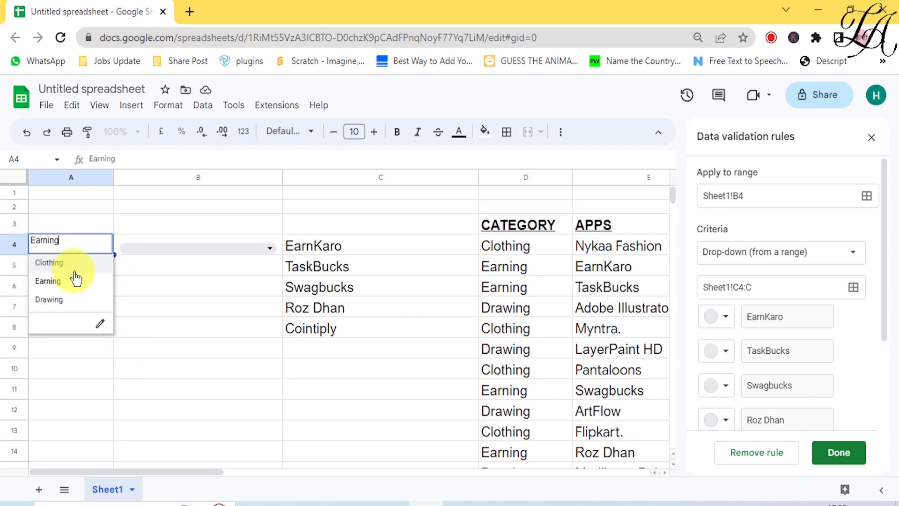
pyautogui.click(64, 262)
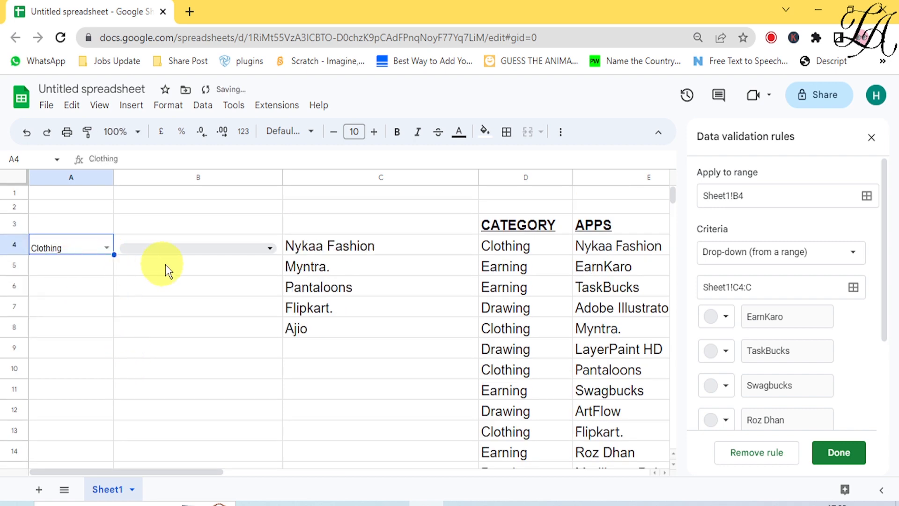
pyautogui.click(245, 250)
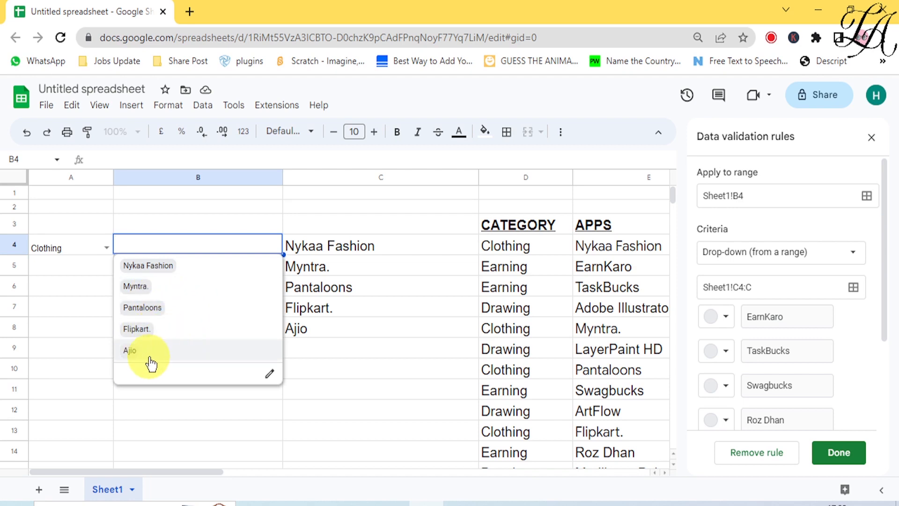
pyautogui.click(61, 302)
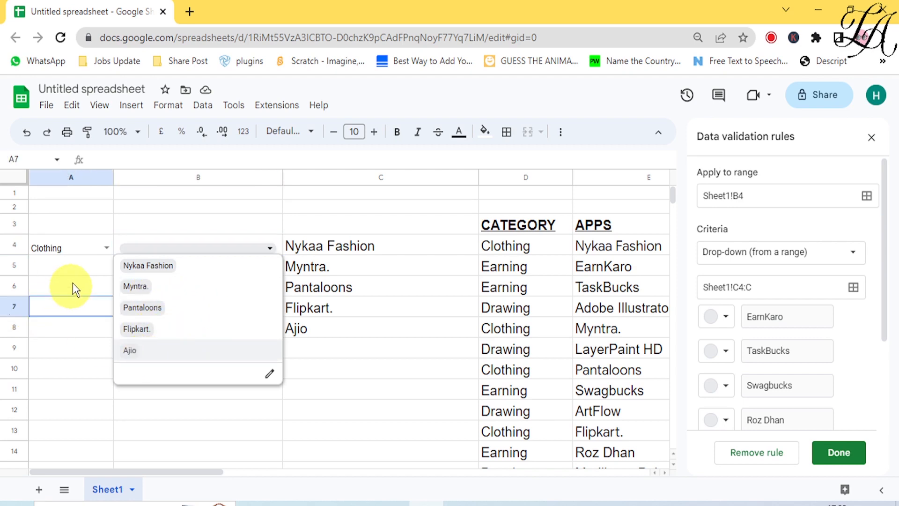
# Step: Choose Drawing in A4 and open B4's dependent drop-down list to check its app choices
pyautogui.click(97, 249)
pyautogui.click(105, 247)
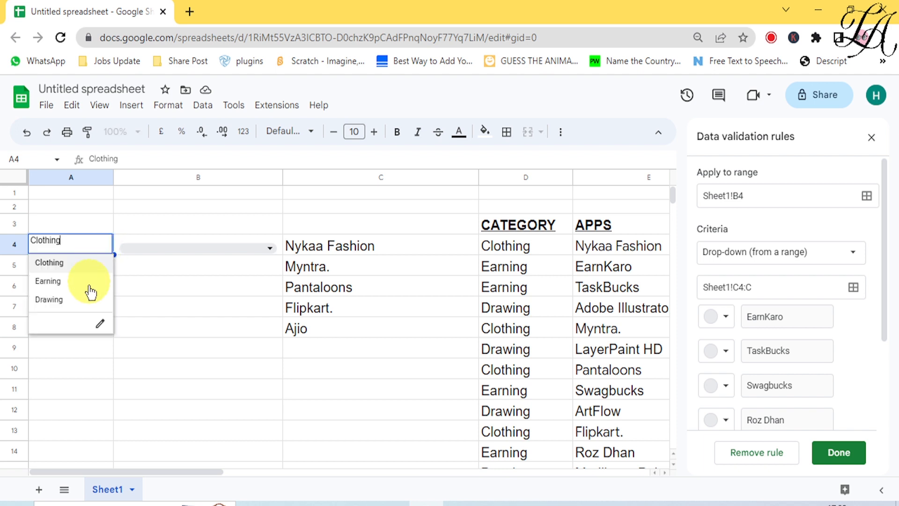
pyautogui.click(76, 301)
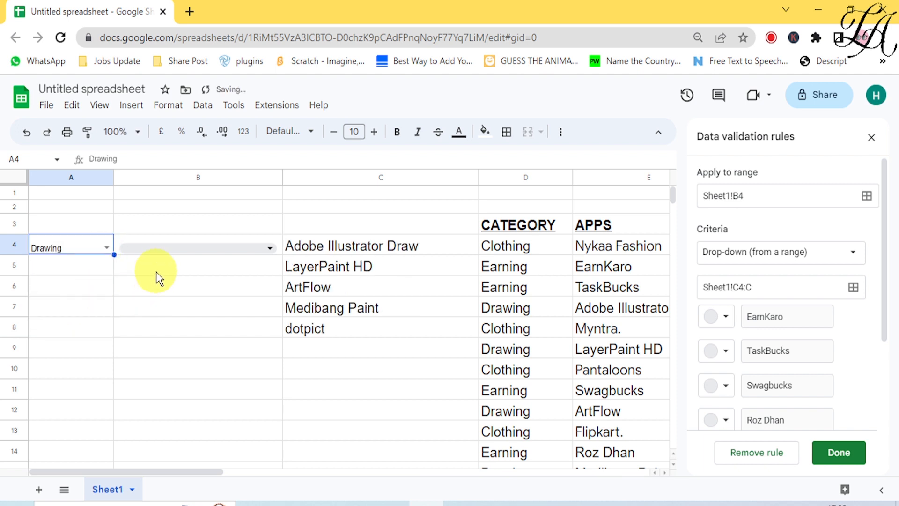
pyautogui.click(255, 249)
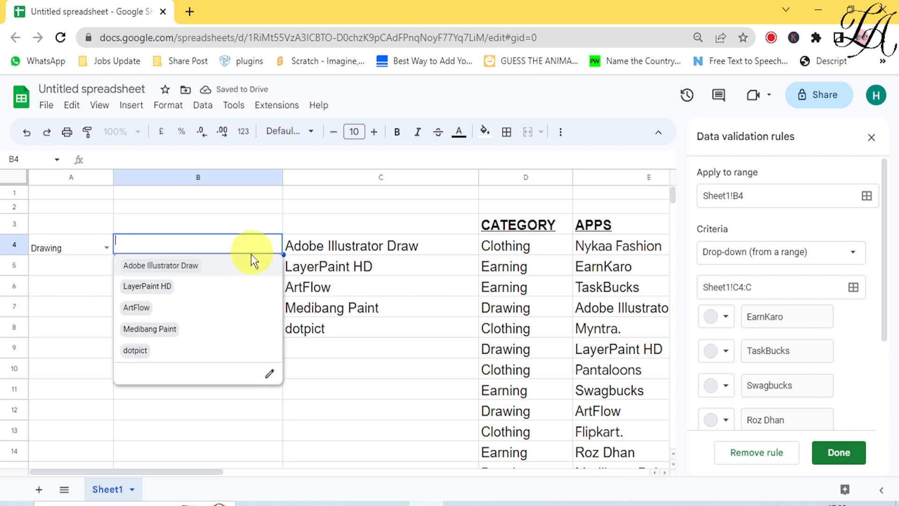
# Step: Close B4's list and select the entire helper column C
pyautogui.click(357, 177)
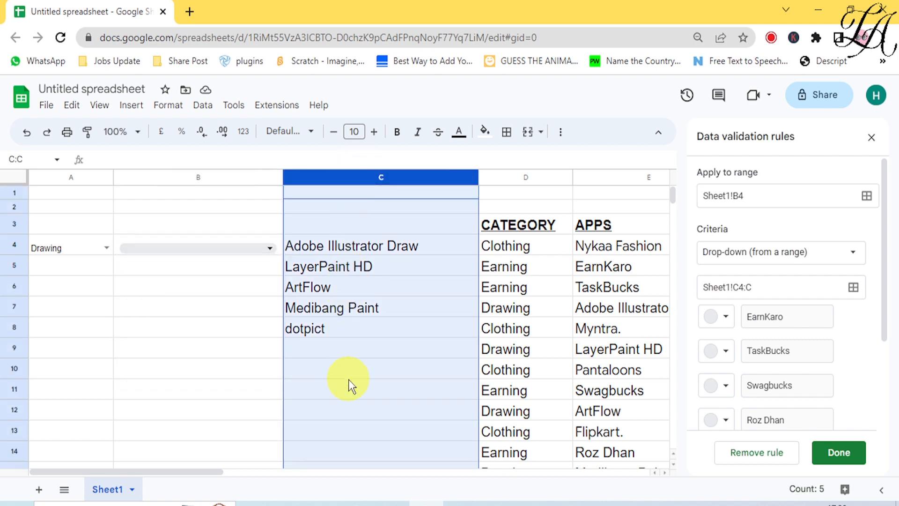